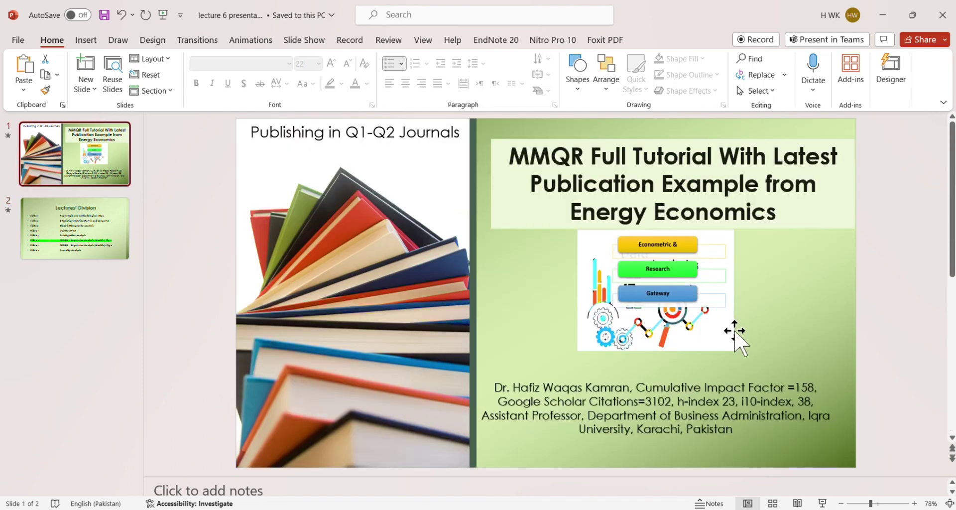
# Review the title slide and the Lectures' Division slide listing the video topics.
pyautogui.click(102, 249)
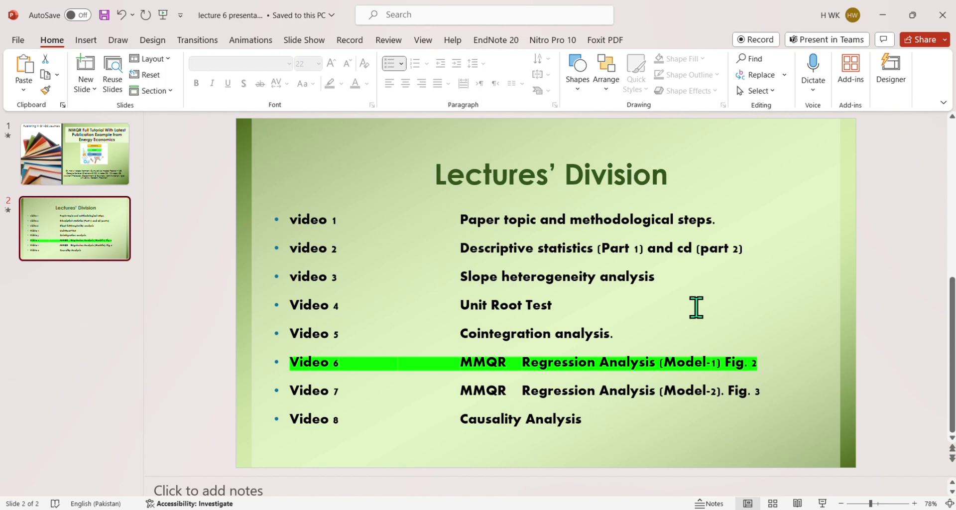
pyautogui.click(64, 146)
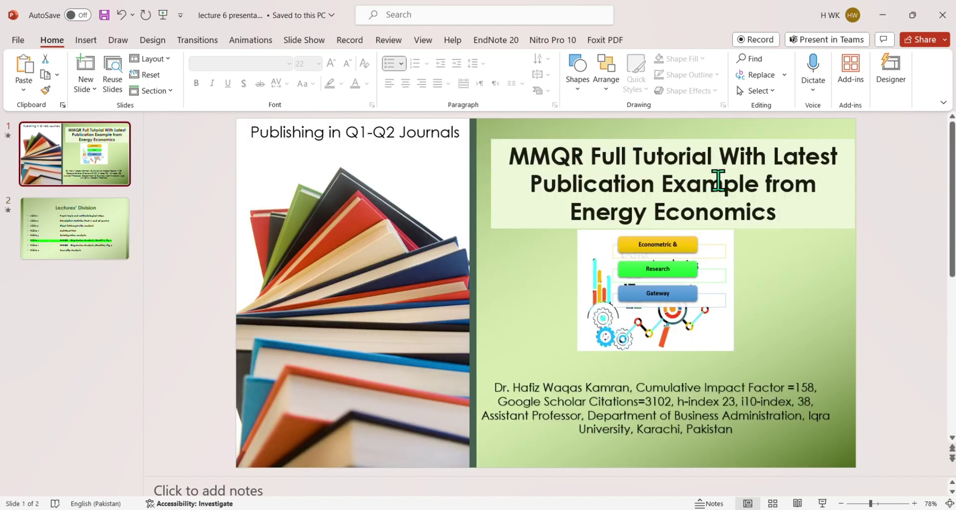
pyautogui.click(62, 243)
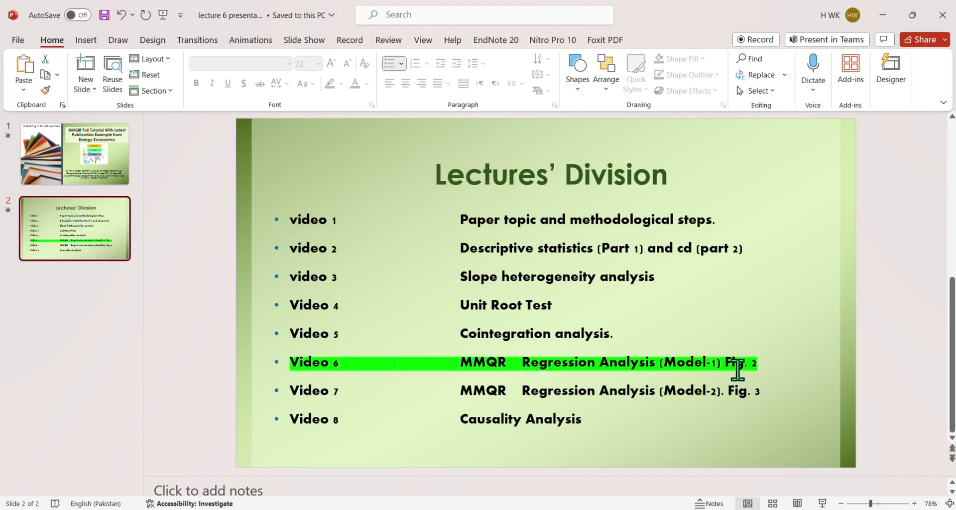
# Switch to base paper MMQR OECD.pdf in Foxit PhantomPDF, highlight "Dep. CCO2" in Table 6, and select the Location heading.
pyautogui.hotkey('alt', 'Tab')
pyautogui.scroll(10, 420, 267)
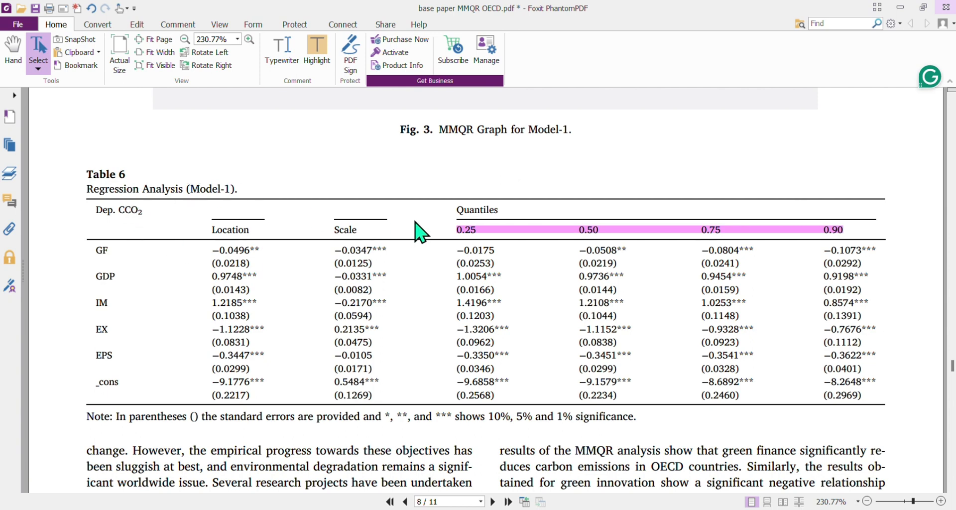
pyautogui.moveTo(91, 209); pyautogui.dragTo(143, 213)
pyautogui.click(317, 48)
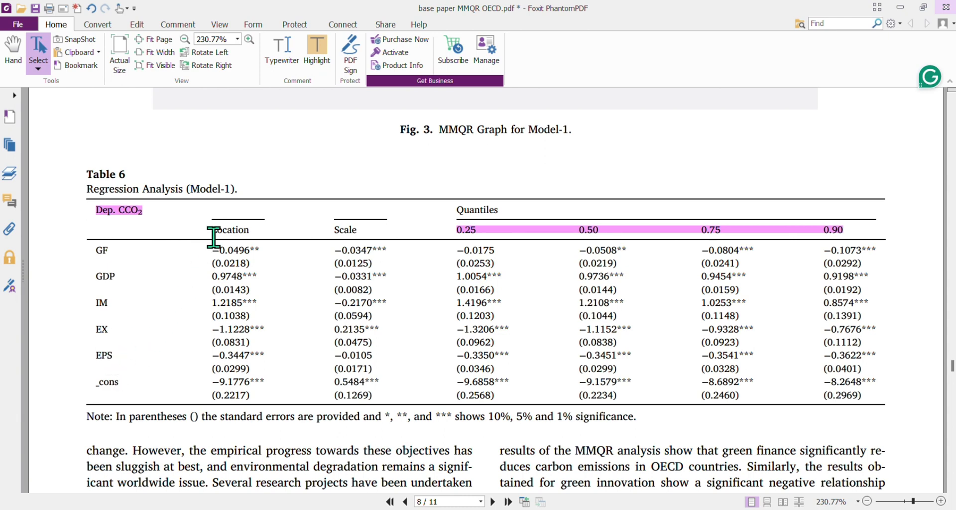
pyautogui.moveTo(211, 230); pyautogui.dragTo(235, 231)
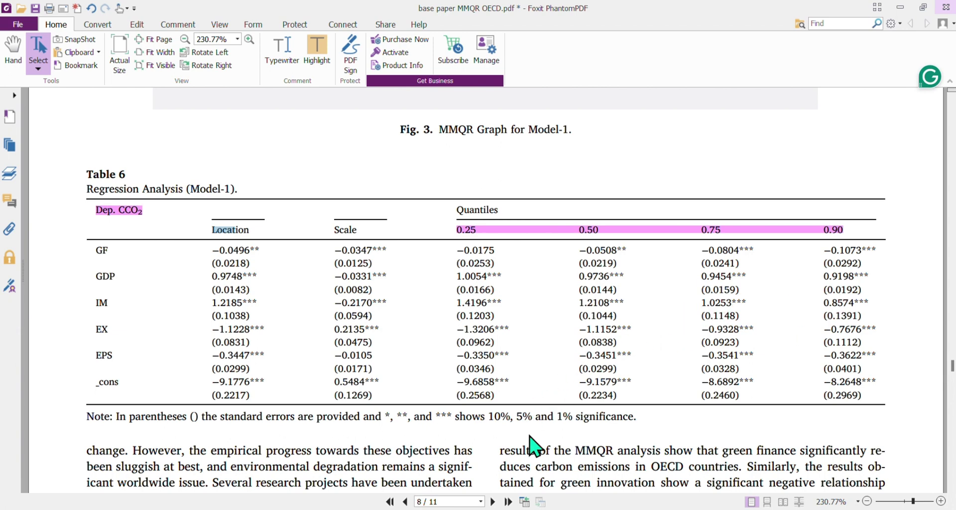
# Switch to the "2 - Stata/MP 17.0" window.
pyautogui.moveTo(492, 508)
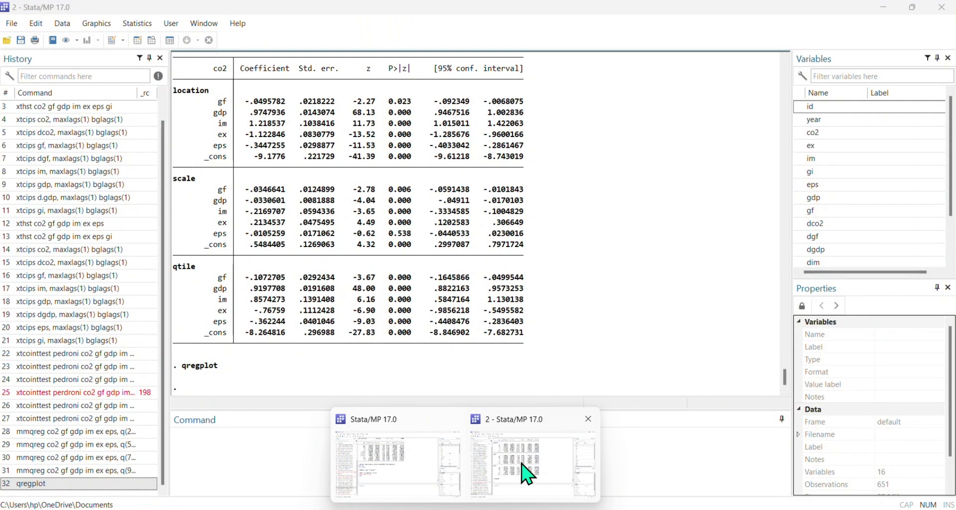
pyautogui.click(528, 473)
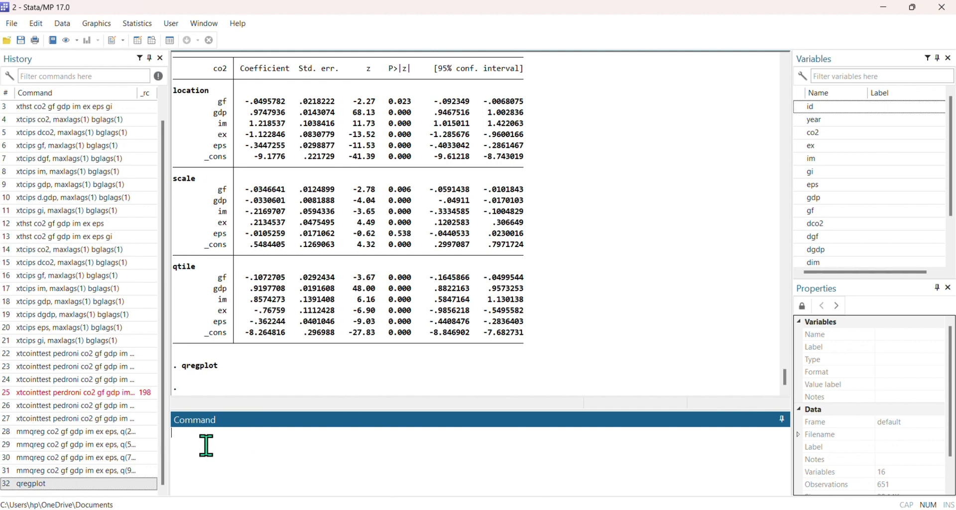
pyautogui.click(90, 435)
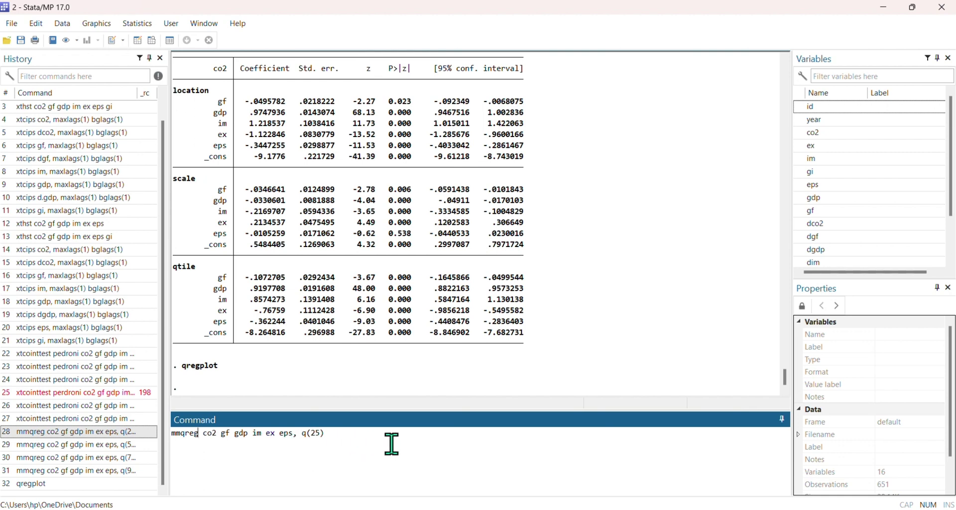
pyautogui.press('BackSpace')
pyautogui.press('BackSpace')
pyautogui.press('BackSpace')
pyautogui.press('BackSpace')
pyautogui.press('BackSpace')
pyautogui.press('BackSpace')
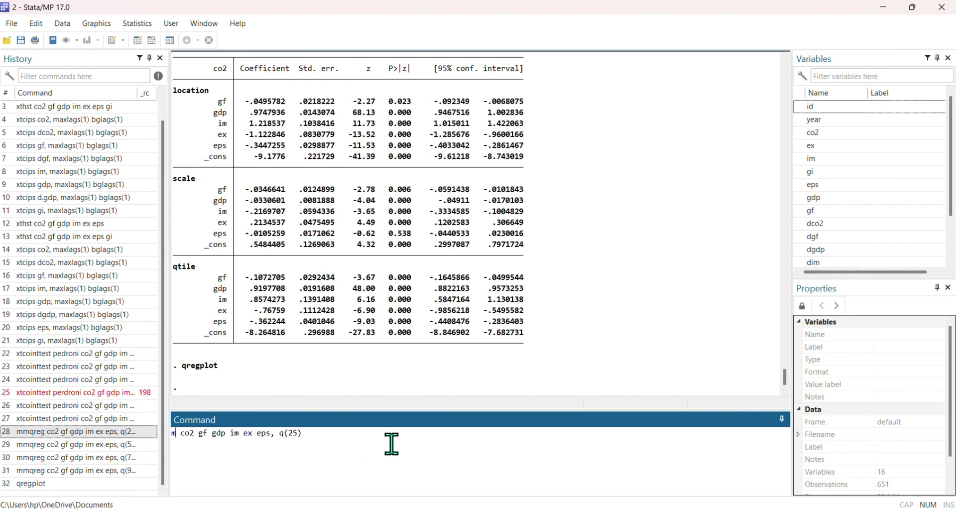
pyautogui.hotkey('ctrl', 'a')
pyautogui.press('BackSpace')
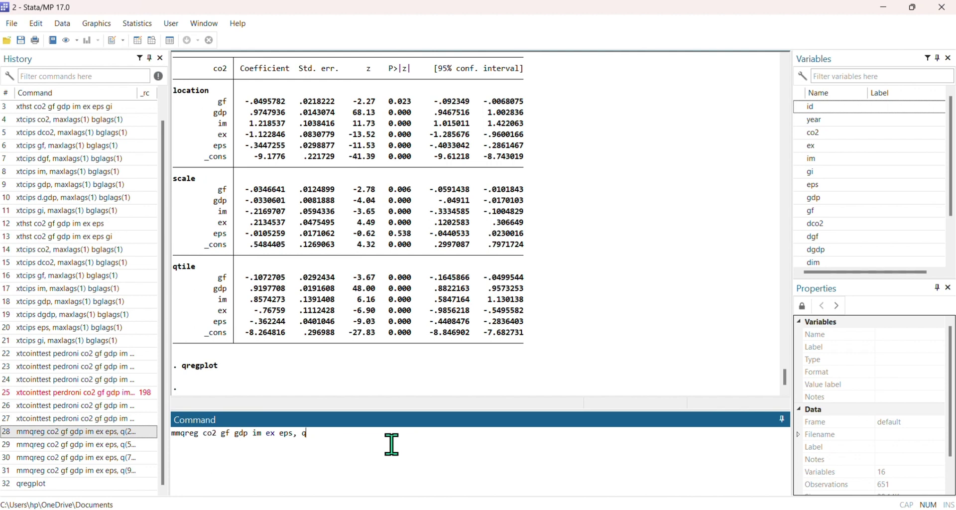
# Widen the command history and run "mmqreg co2 gf gdp im ex eps, q(25)" for the 25th quantile.
pyautogui.moveTo(169, 377); pyautogui.dragTo(202, 377)
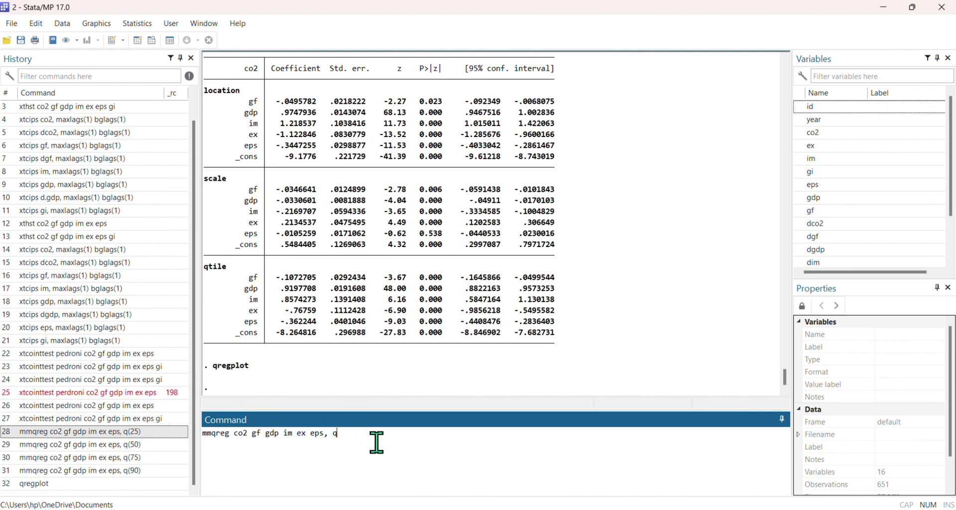
pyautogui.press('BackSpace')
pyautogui.click(415, 32)
pyautogui.click(403, 450)
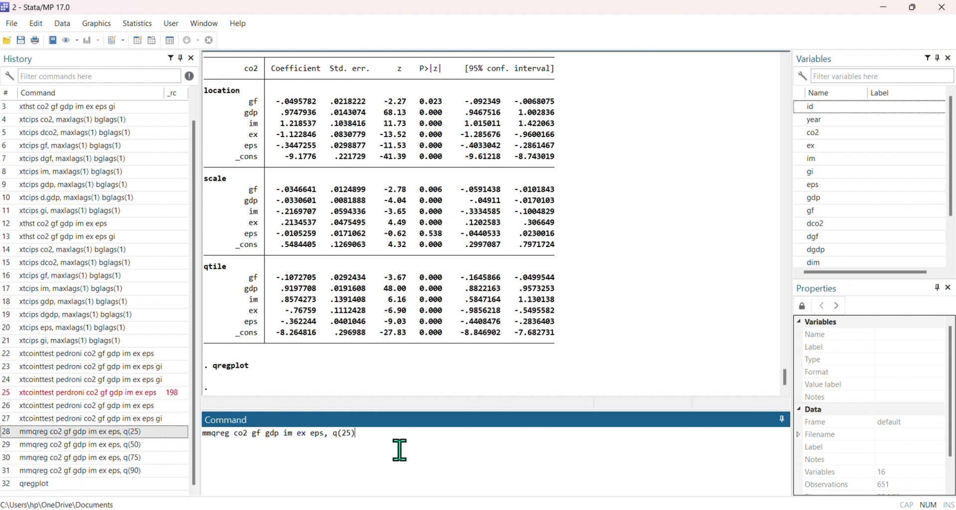
pyautogui.press('Return')
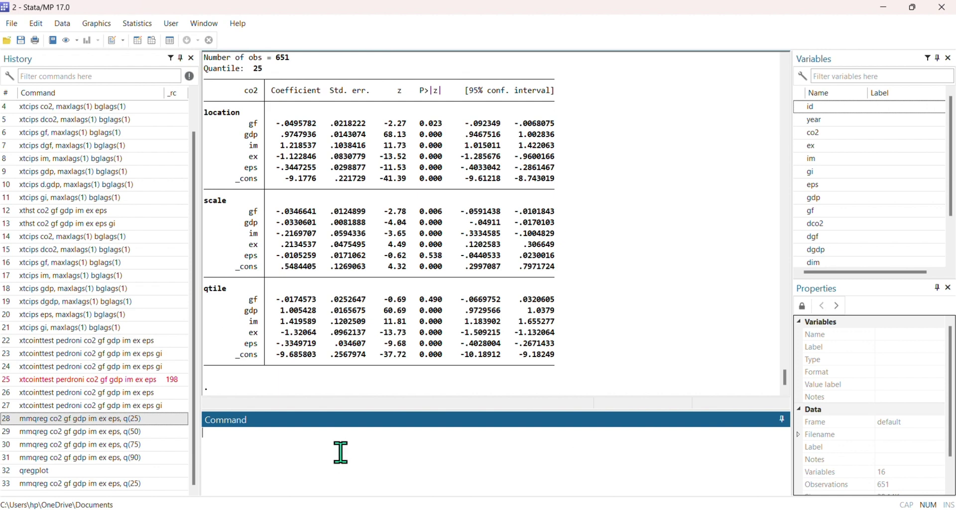
# Reuse the last regression command with the quantile changed to 50 and run "mmqreg co2 gf gdp im ex eps, q(50)".
pyautogui.click(149, 483)
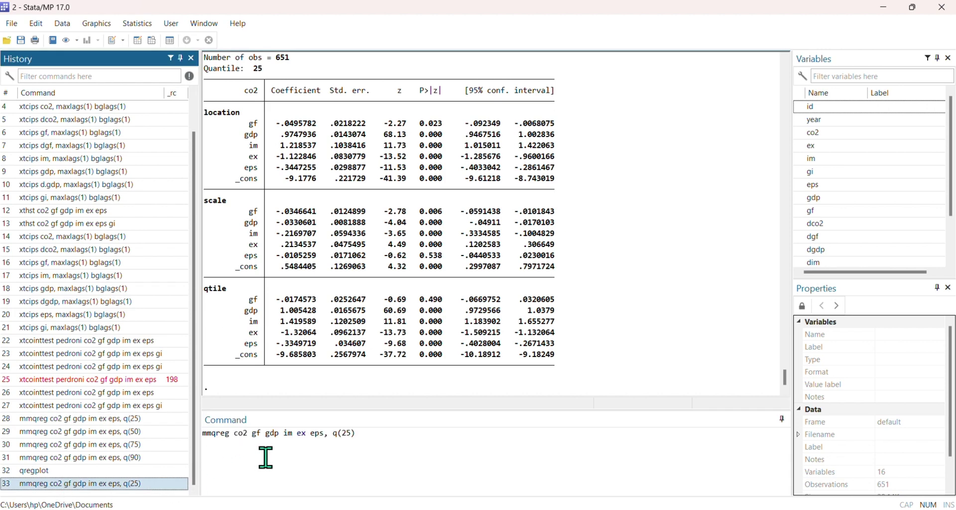
pyautogui.click(330, 443)
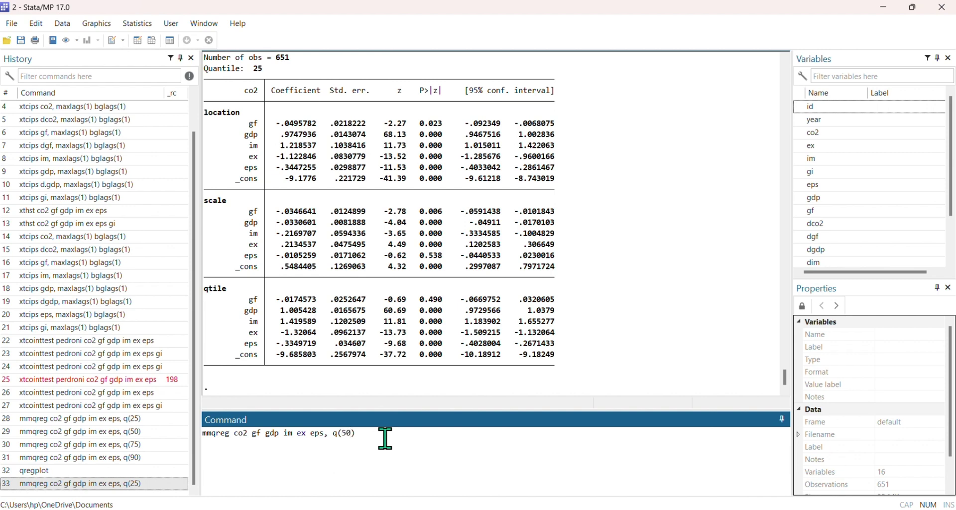
pyautogui.press('Return')
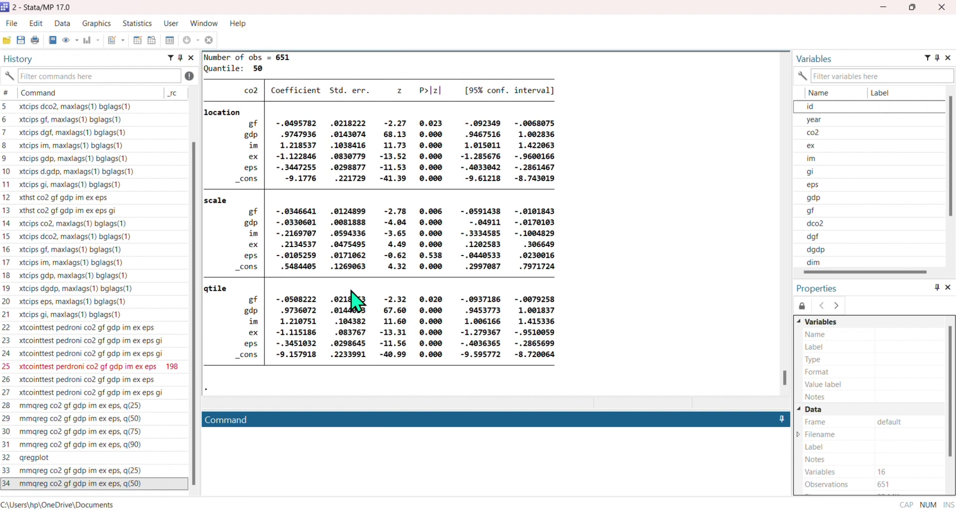
# Reuse the last regression command with the quantile changed to 75 and run "mmqreg co2 gf gdp im ex eps, q(75)".
pyautogui.click(161, 489)
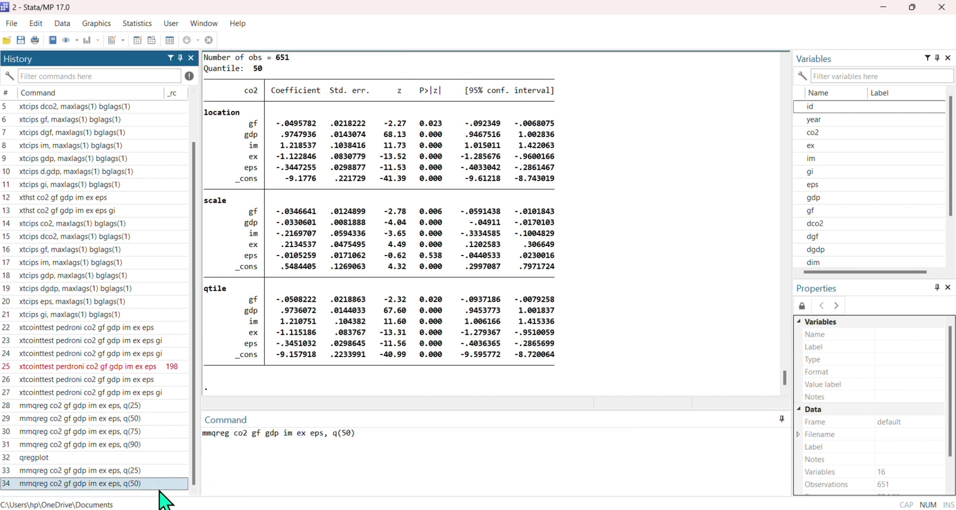
pyautogui.click(348, 434)
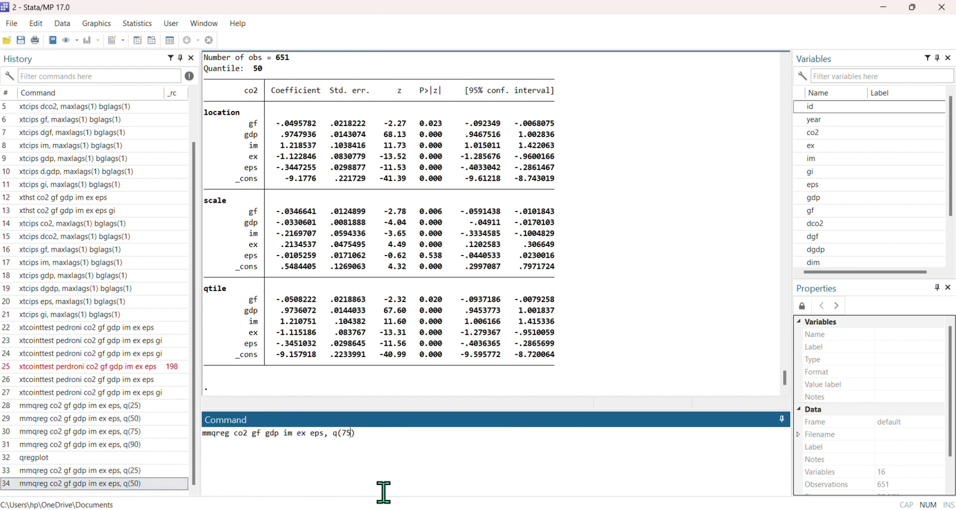
pyautogui.press('Return')
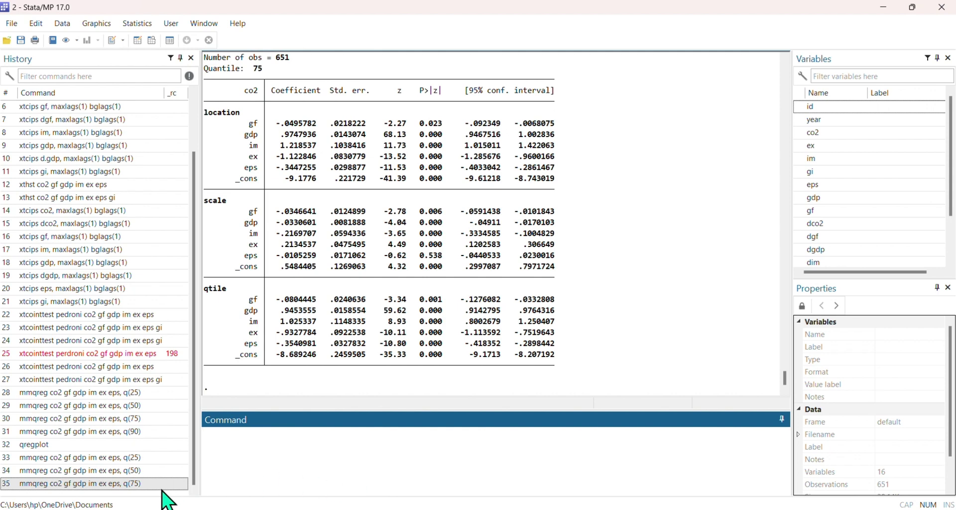
# Reuse the last regression command with the quantile changed to 90 and run "mmqreg co2 gf gdp im ex eps, q(90)".
pyautogui.click(170, 487)
pyautogui.click(347, 434)
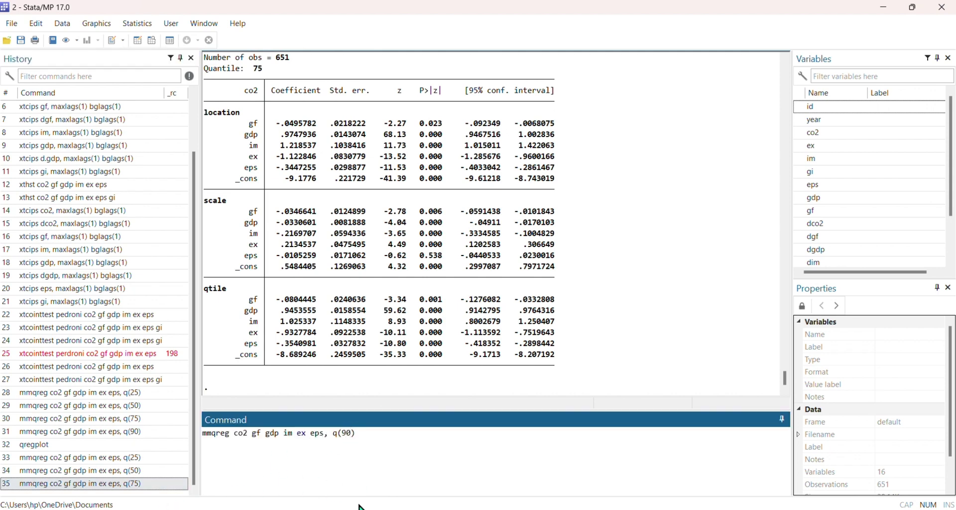
pyautogui.press('Return')
# Examine the mmqreg output from quantile 90 back to 25, comparing the location, scale and qtile sections.
pyautogui.scroll(3, 390, 381)
pyautogui.scroll(5, 391, 381)
pyautogui.scroll(-4, 362, 315)
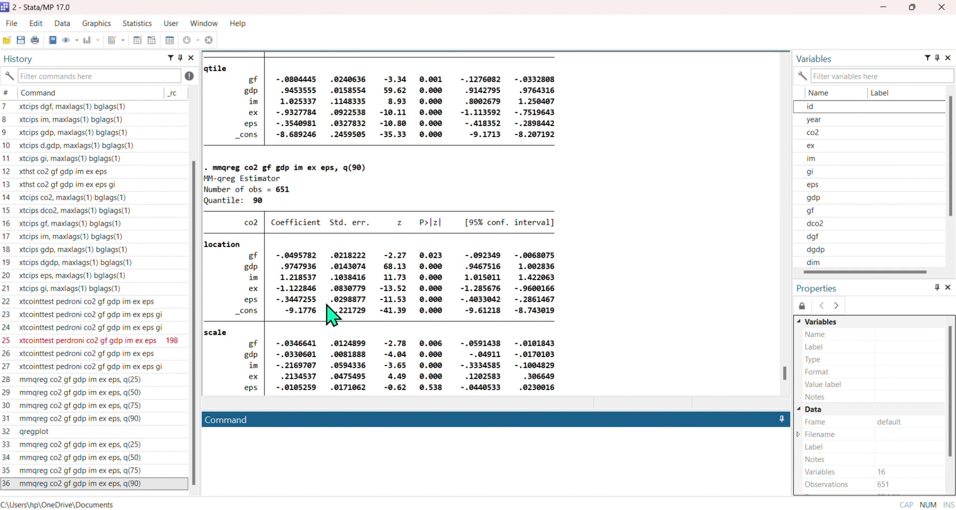
pyautogui.scroll(12, 390, 322)
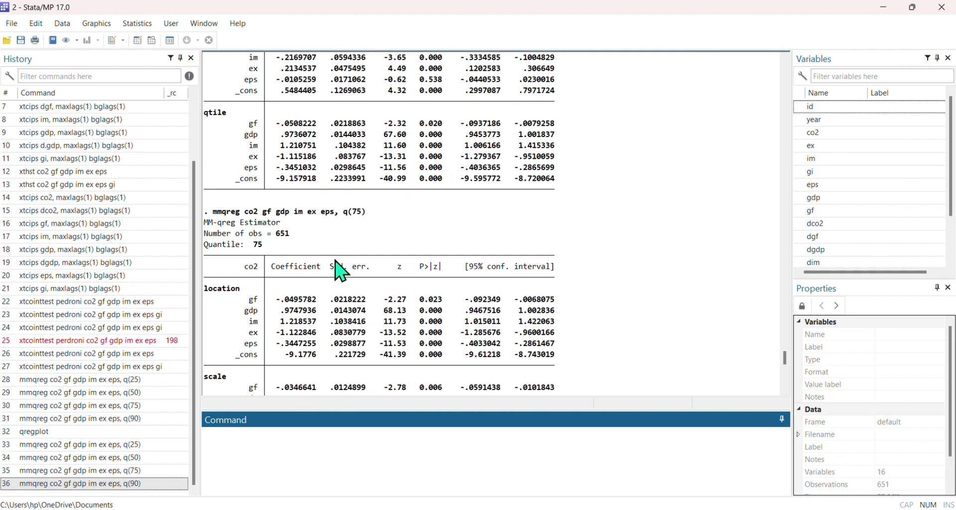
pyautogui.scroll(12, 348, 264)
pyautogui.scroll(3, 349, 269)
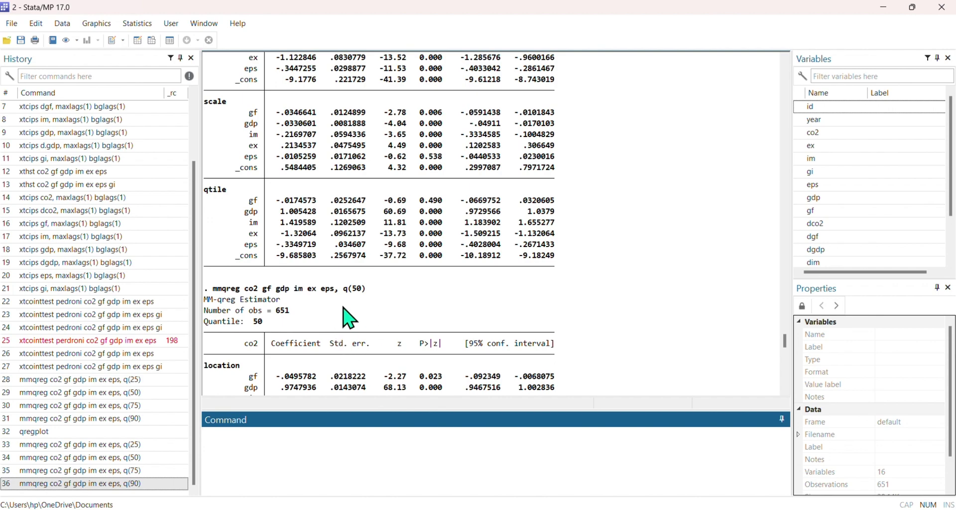
pyautogui.scroll(12, 348, 318)
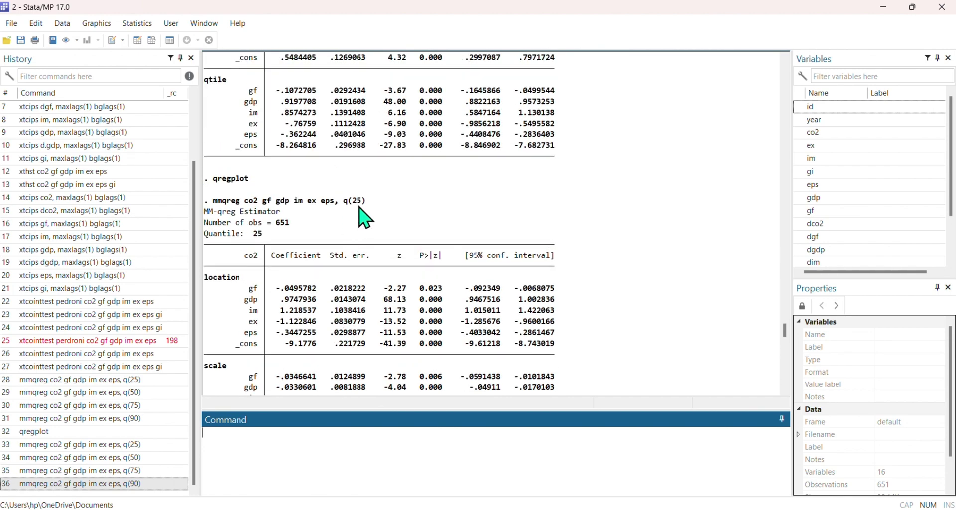
pyautogui.scroll(-6, 397, 273)
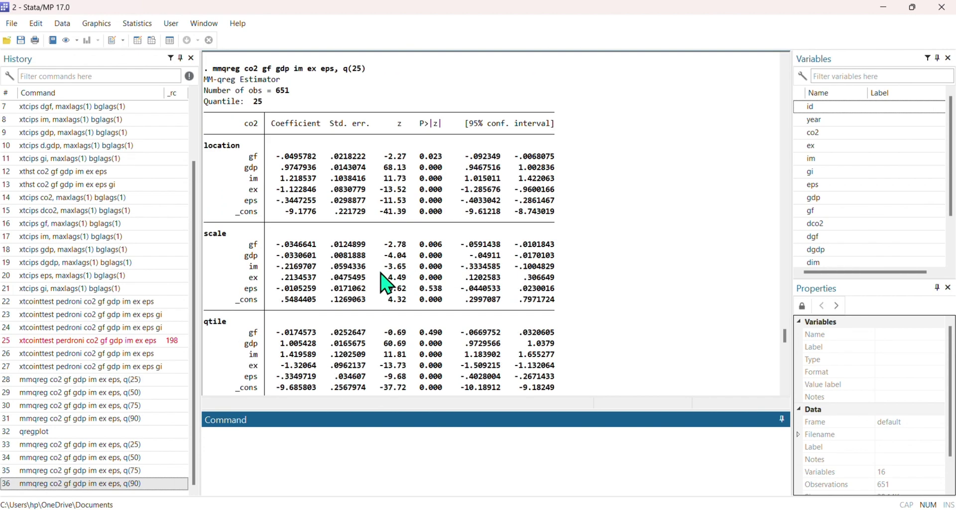
pyautogui.scroll(-6, 397, 284)
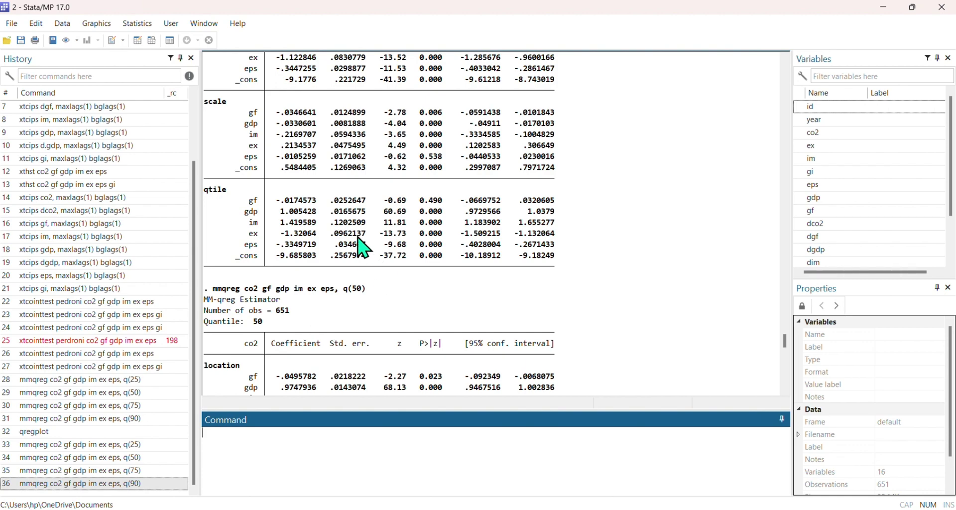
# Select gf's location coefficient in the q(25) Stata output and highlight the matching GF Location coefficient in the paper's Table 6.
pyautogui.hotkey('alt', 'Tab')
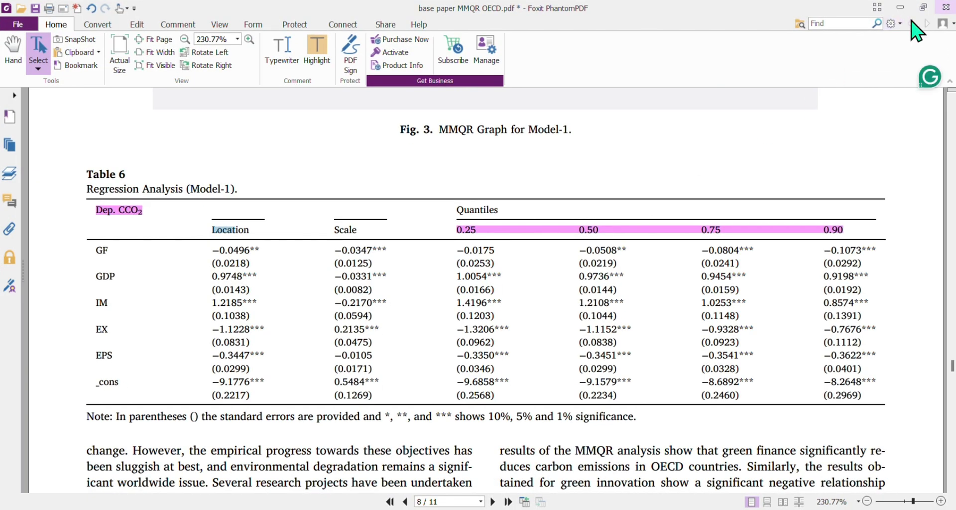
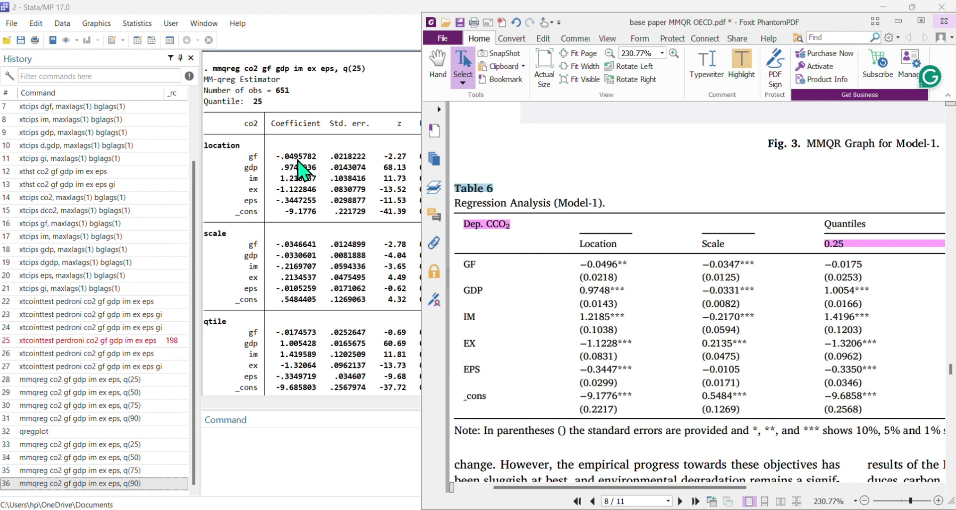
pyautogui.moveTo(298, 161); pyautogui.dragTo(299, 162)
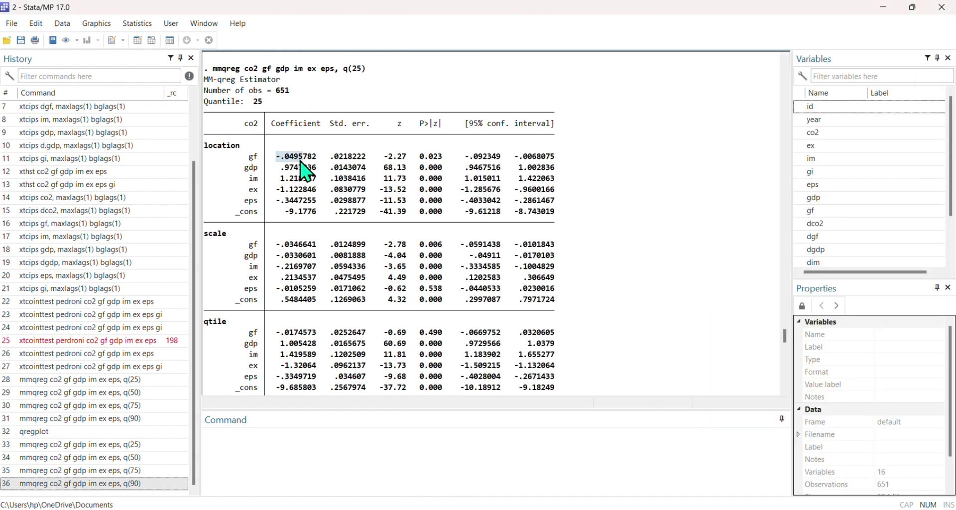
pyautogui.hotkey('alt', 'Tab')
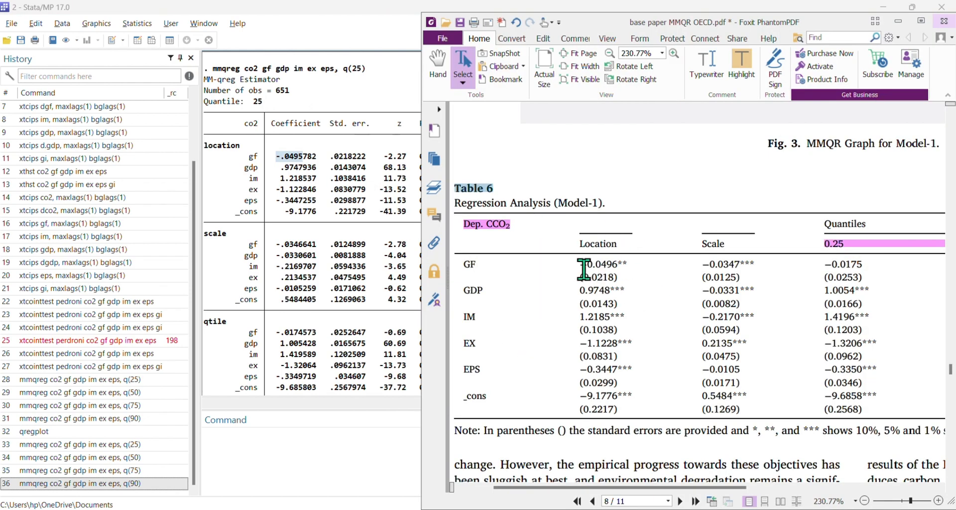
pyautogui.moveTo(582, 265); pyautogui.dragTo(628, 263)
pyautogui.click(741, 74)
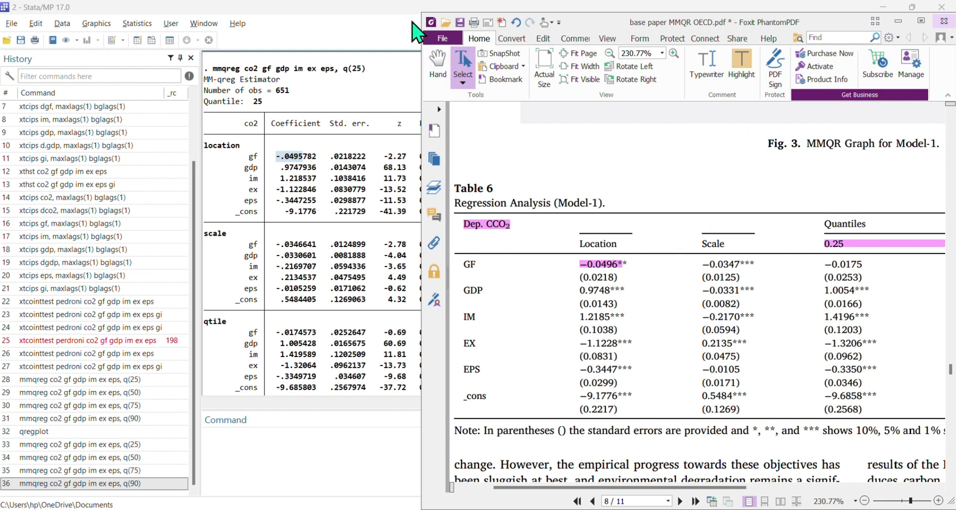
# Highlight the GDP coefficient in the 0.25 quantile column of the paper's Table 6 and select the EPS row label.
pyautogui.scroll(-2, 414, 32)
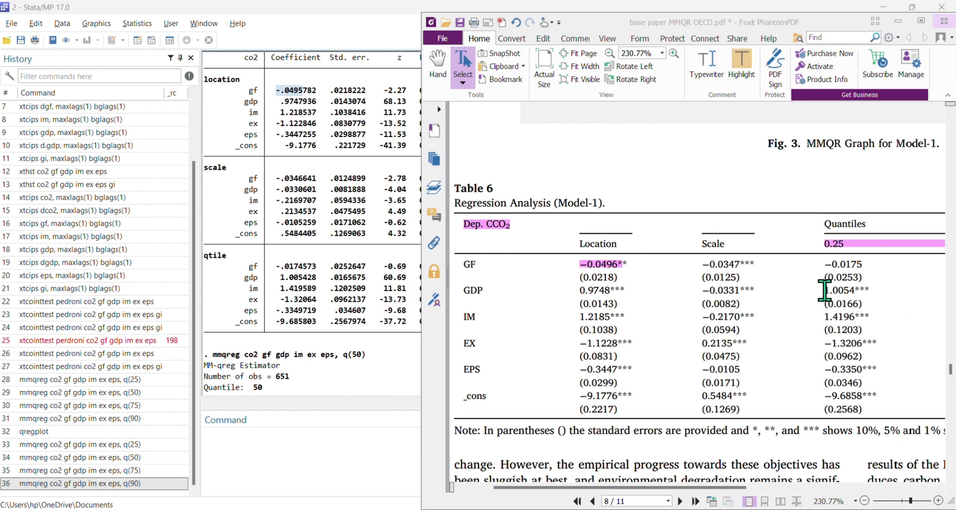
pyautogui.moveTo(824, 290); pyautogui.dragTo(849, 290)
pyautogui.click(741, 62)
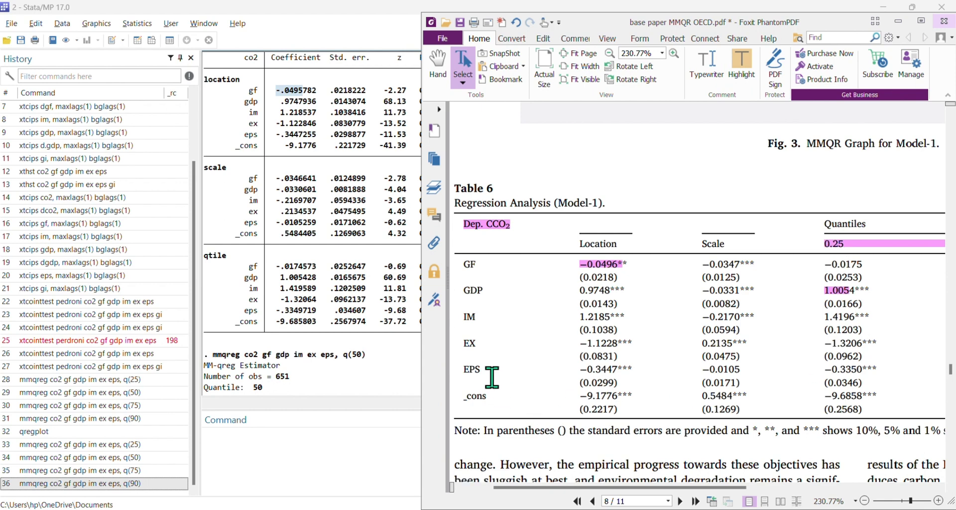
pyautogui.moveTo(462, 369); pyautogui.dragTo(482, 371)
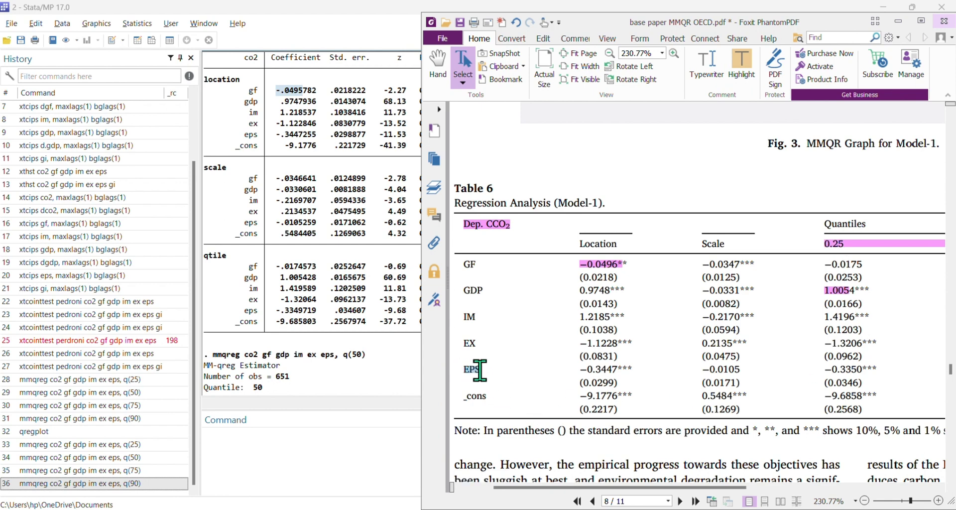
# Highlight the EPS row label in the paper's Table 6 and select the EPS coefficient under 0.25 and the GF coefficient under 0.50.
pyautogui.click(731, 53)
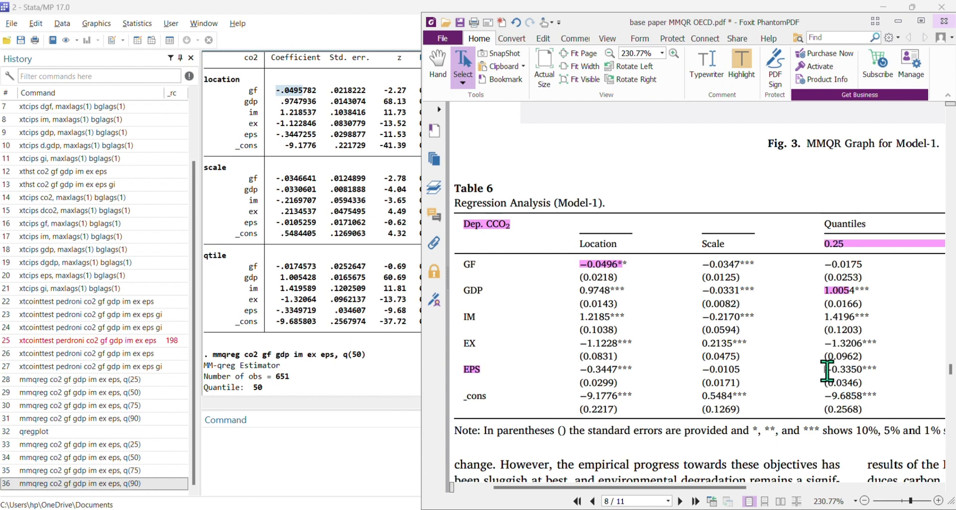
pyautogui.moveTo(826, 371); pyautogui.dragTo(851, 372)
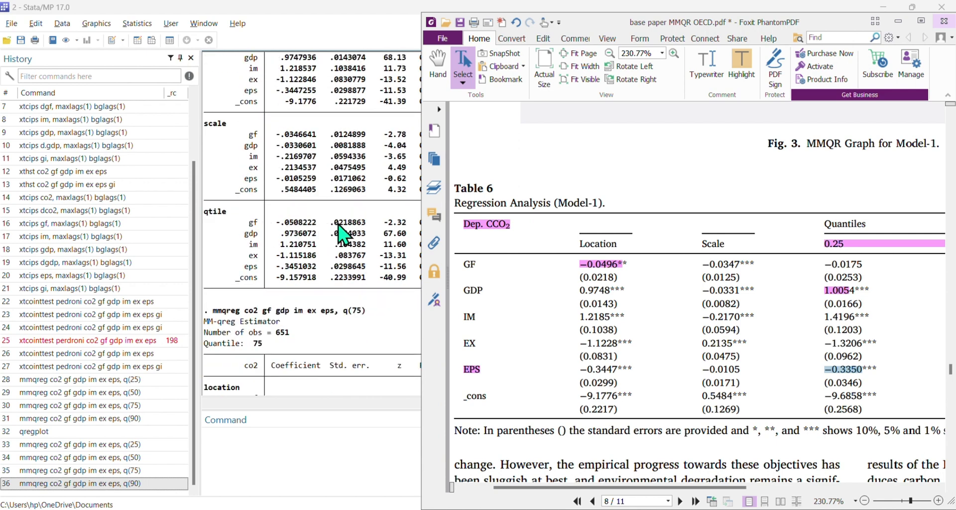
pyautogui.moveTo(602, 488); pyautogui.dragTo(719, 503)
pyautogui.moveTo(715, 263); pyautogui.dragTo(765, 268)
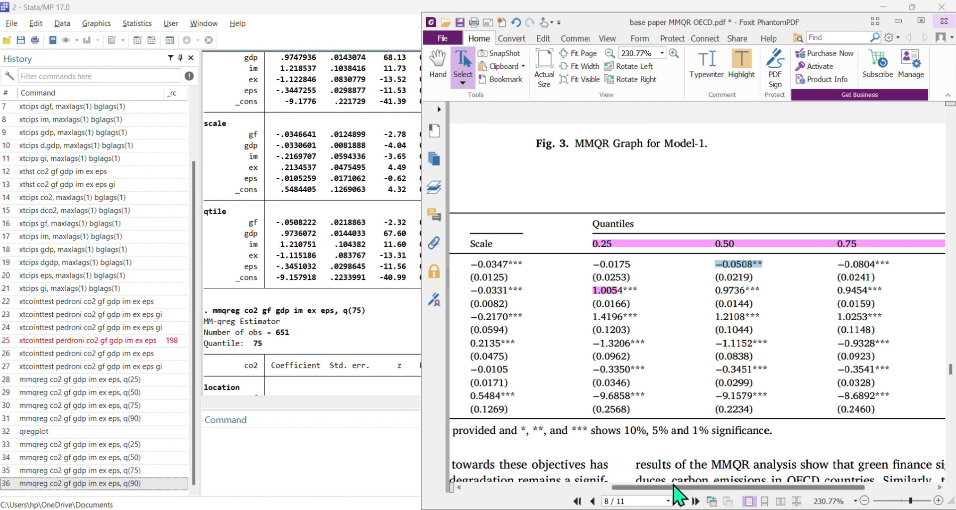
# Select gf's qtile coefficient in the q(75) Stata output for comparison with the 0.75 column of Table 6.
pyautogui.moveTo(667, 488); pyautogui.dragTo(736, 488)
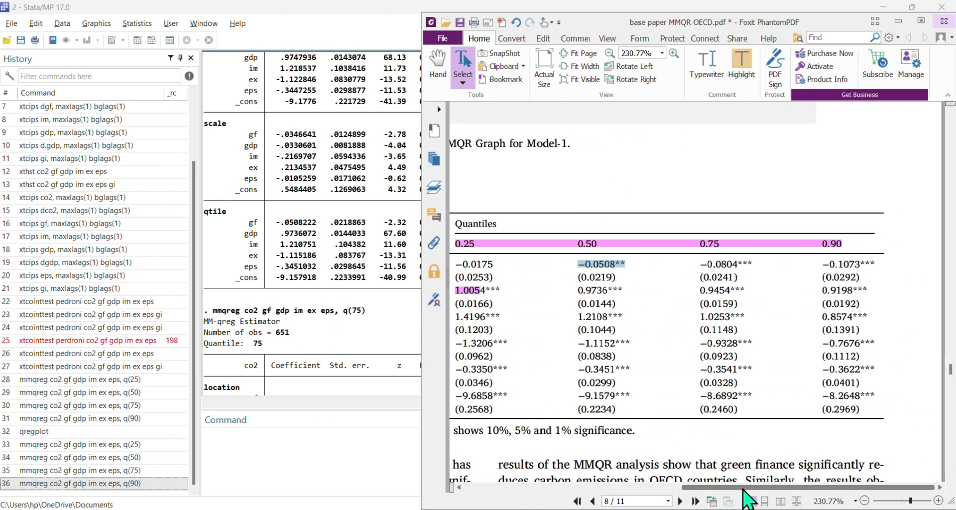
pyautogui.scroll(-6, 309, 277)
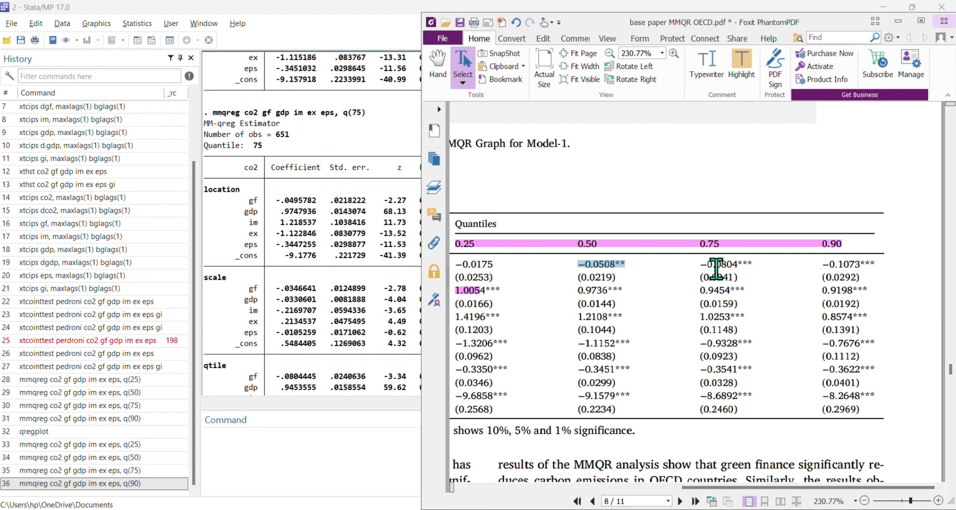
pyautogui.scroll(-5, 301, 226)
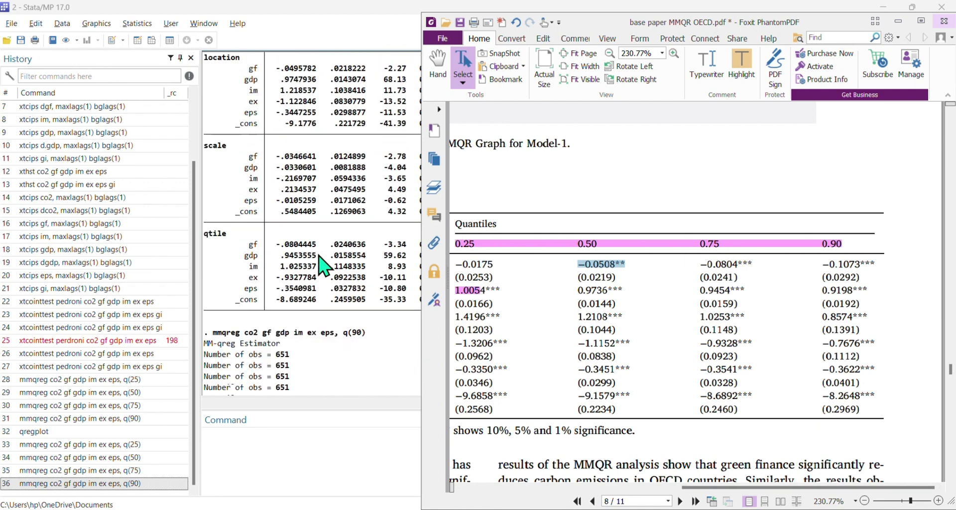
pyautogui.doubleClick(277, 213)
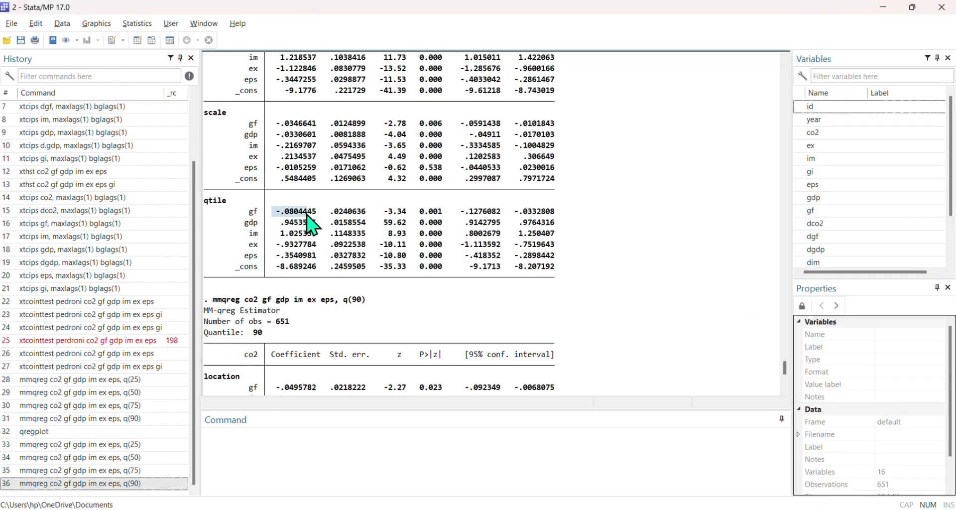
# Switch to the base paper PDF and highlight the GF coefficient in the 0.75 quantile column of Table 6.
pyautogui.hotkey('alt', 'Tab')
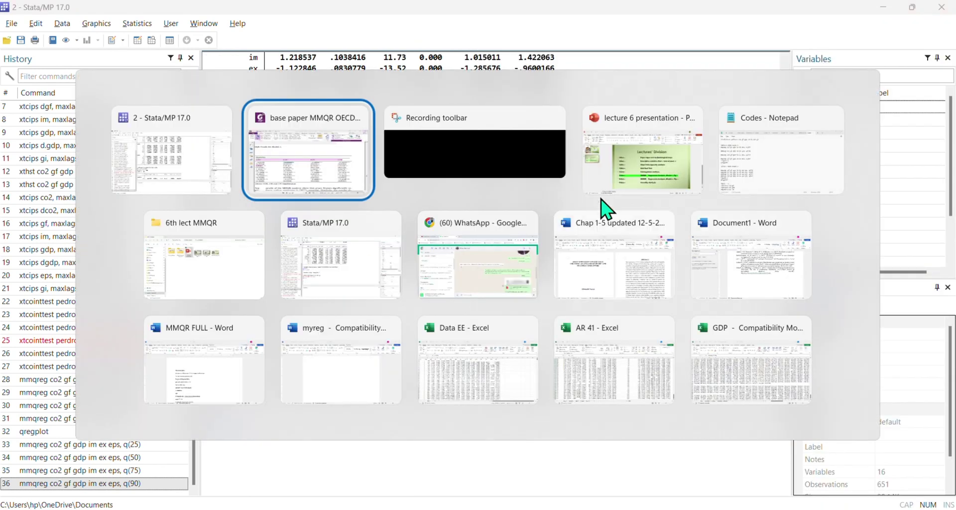
pyautogui.click(348, 171)
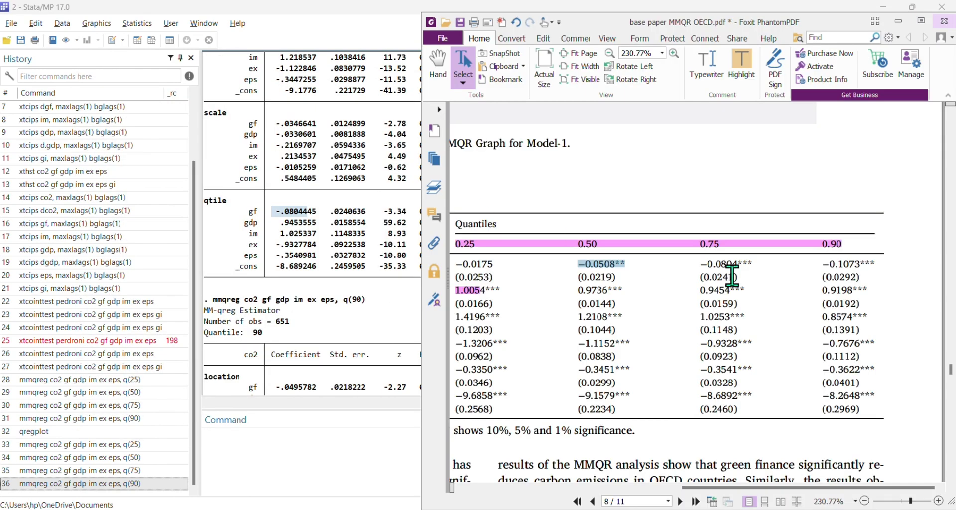
pyautogui.click(698, 264)
pyautogui.moveTo(698, 264); pyautogui.dragTo(752, 265)
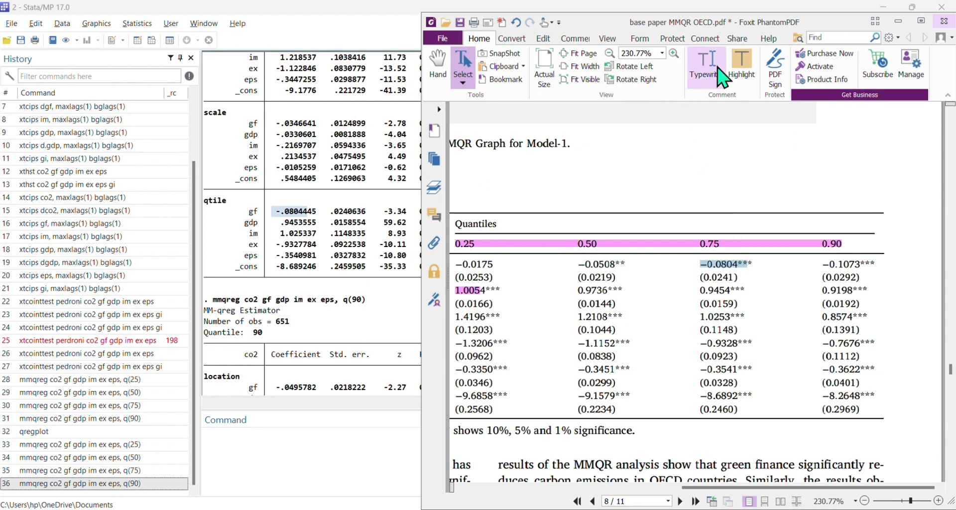
pyautogui.click(741, 62)
# Examine the q(90) mmqreg output in Stata alongside the quantile columns of the paper's Table 6.
pyautogui.scroll(-8, 338, 276)
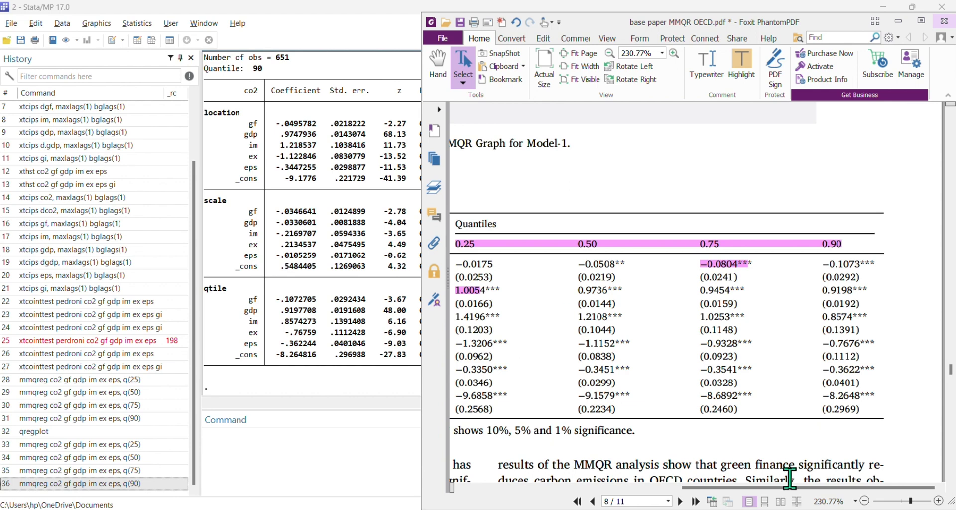
pyautogui.moveTo(793, 486); pyautogui.dragTo(753, 486)
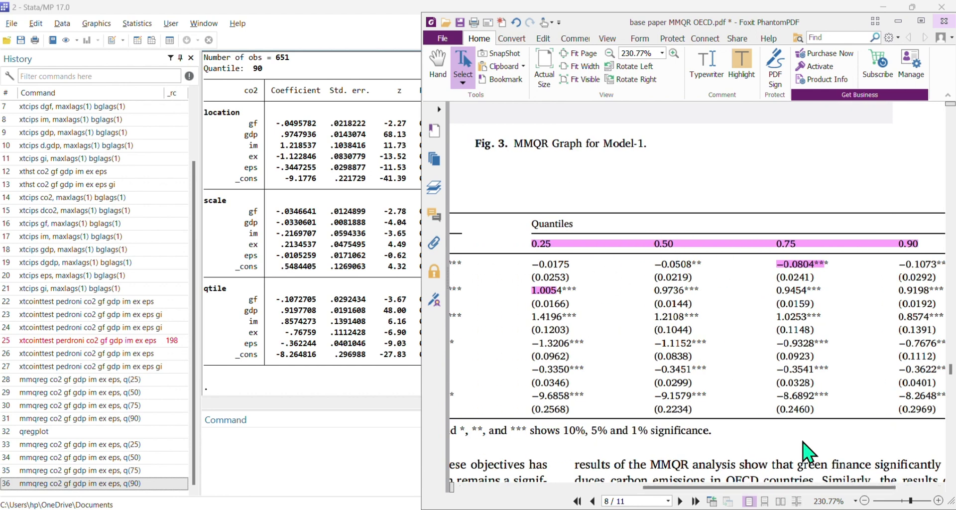
pyautogui.moveTo(819, 488); pyautogui.dragTo(783, 498)
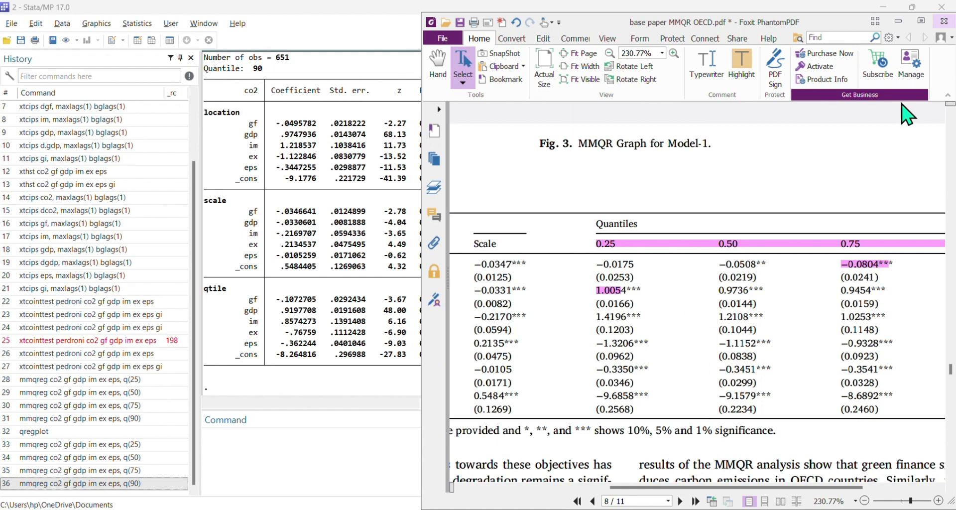
# Maximize the paper's window and examine Table 6, the following regression table with GI, and the Model-1 quantile graphs.
pyautogui.click(921, 20)
pyautogui.scroll(-3, 400, 303)
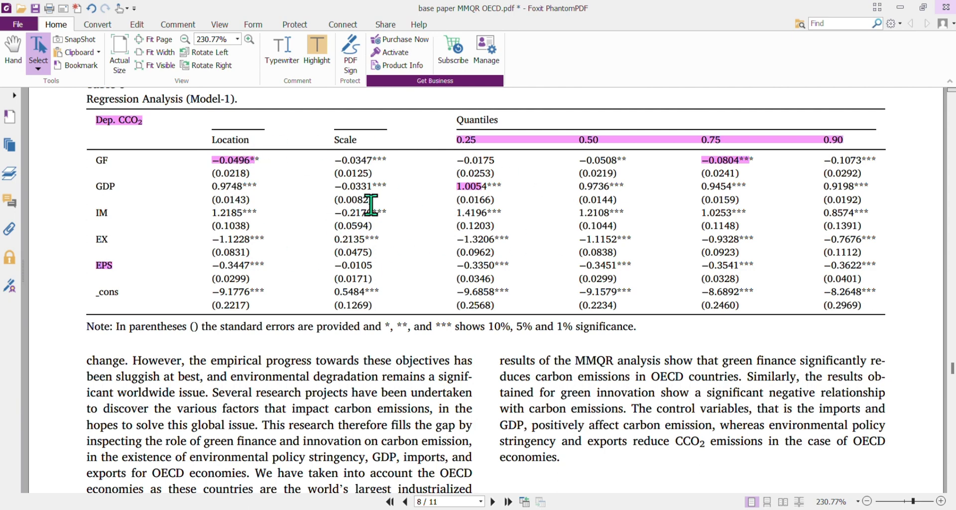
pyautogui.scroll(-3, 472, 238)
pyautogui.scroll(-10, 472, 238)
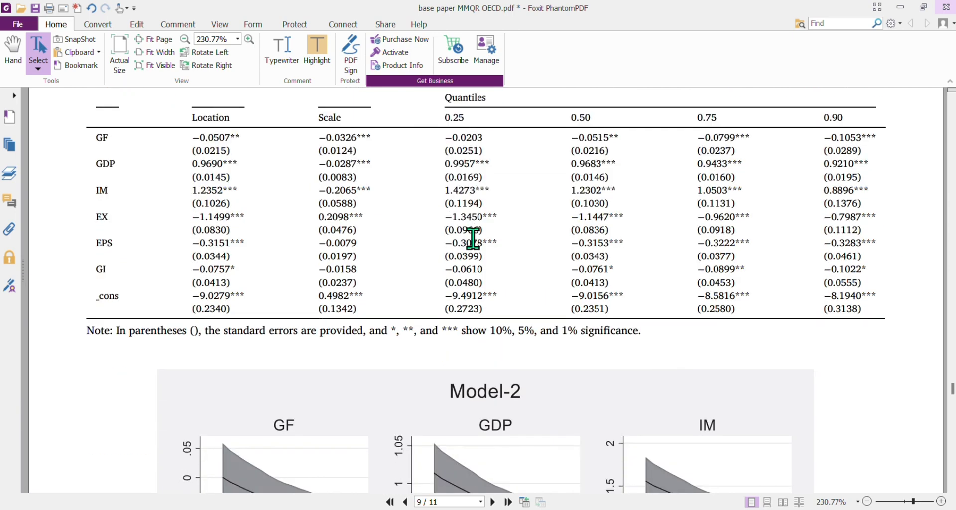
pyautogui.scroll(10, 445, 223)
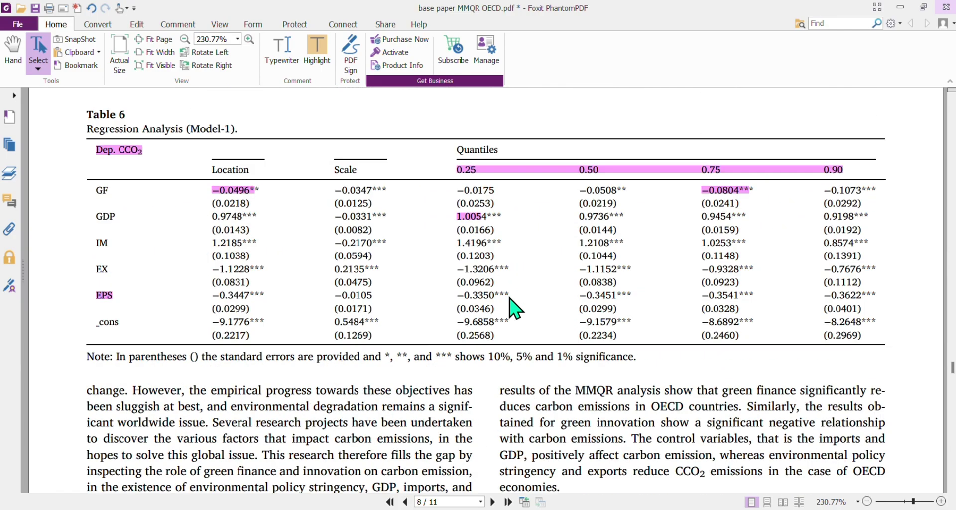
pyautogui.scroll(3, 309, 241)
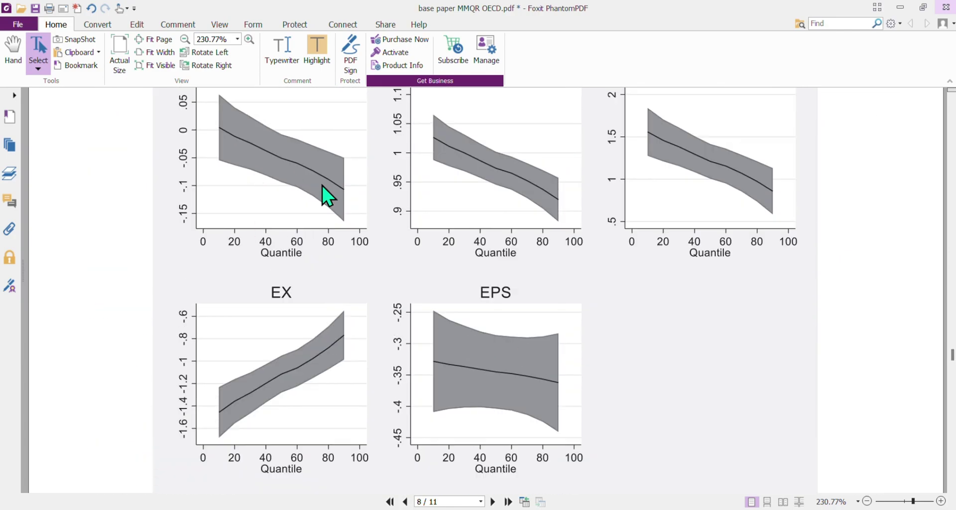
pyautogui.scroll(1, 423, 241)
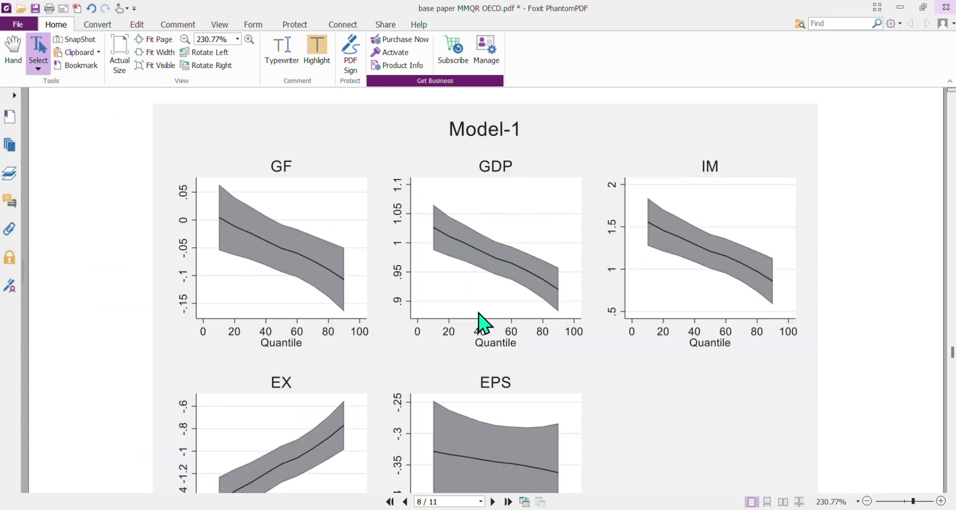
pyautogui.scroll(-1, 388, 299)
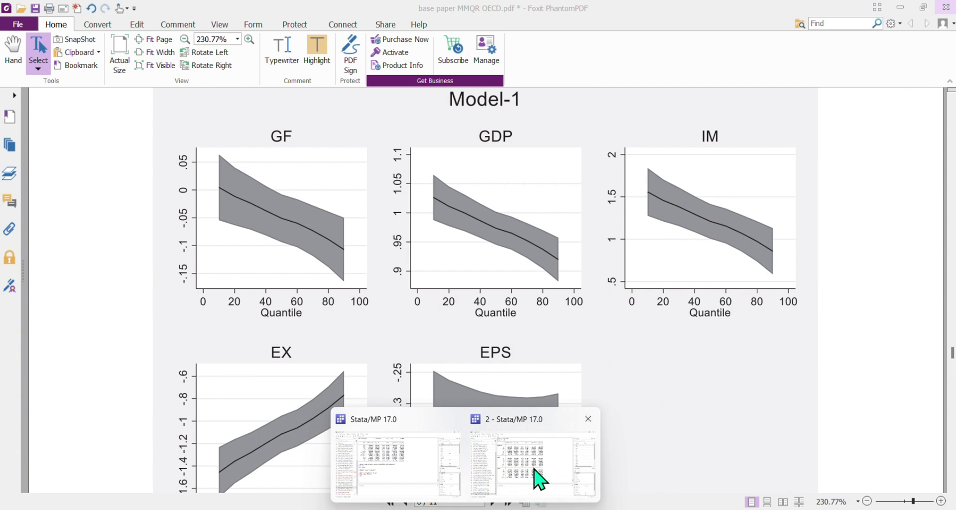
# Switch to the "2 - Stata/MP 17.0" window and run "qregplot" to plot the coefficients across quantiles.
pyautogui.click(535, 475)
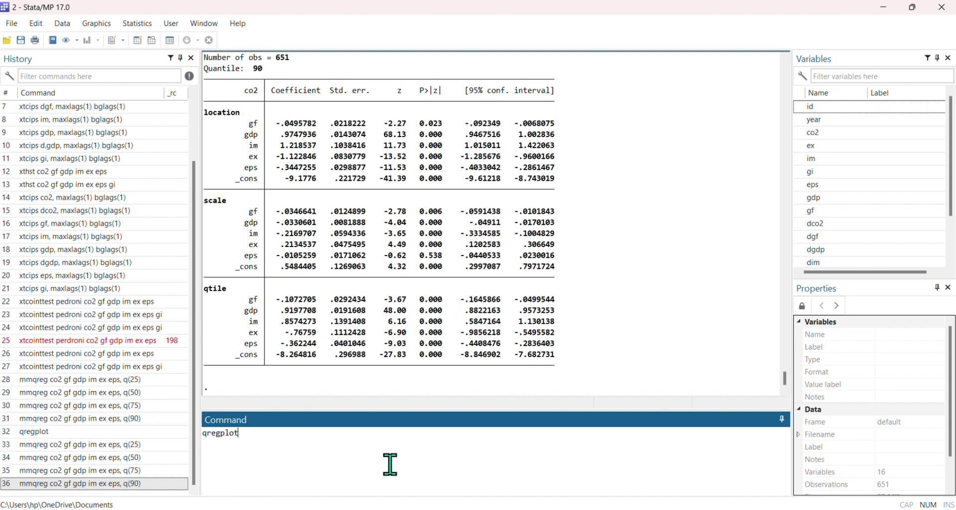
pyautogui.press('Return')
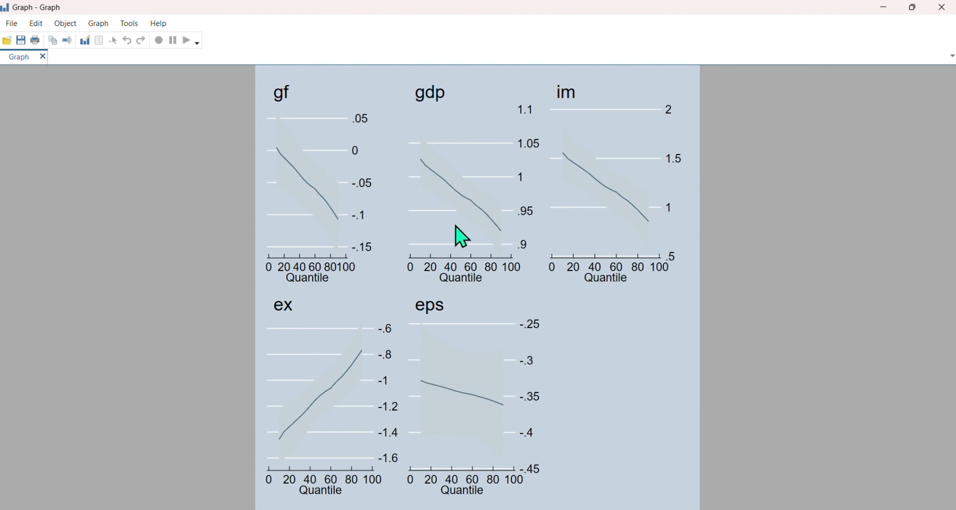
# Start editing the quantile graph and set the gf plot's background color to White.
pyautogui.click(84, 41)
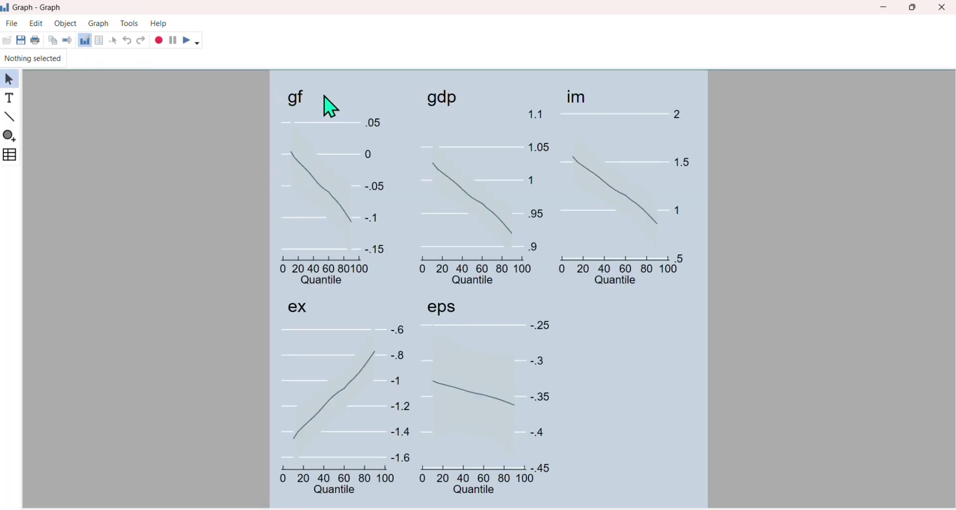
pyautogui.click(324, 97)
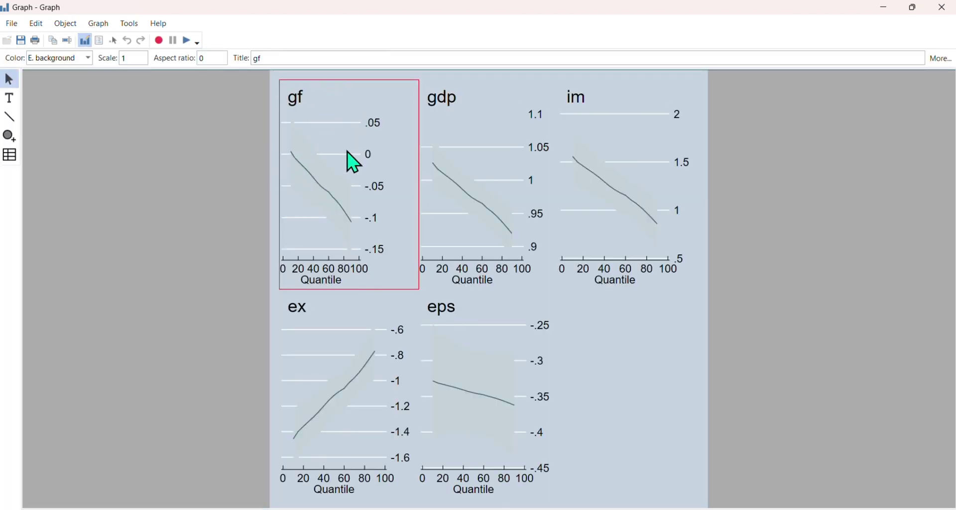
pyautogui.click(88, 59)
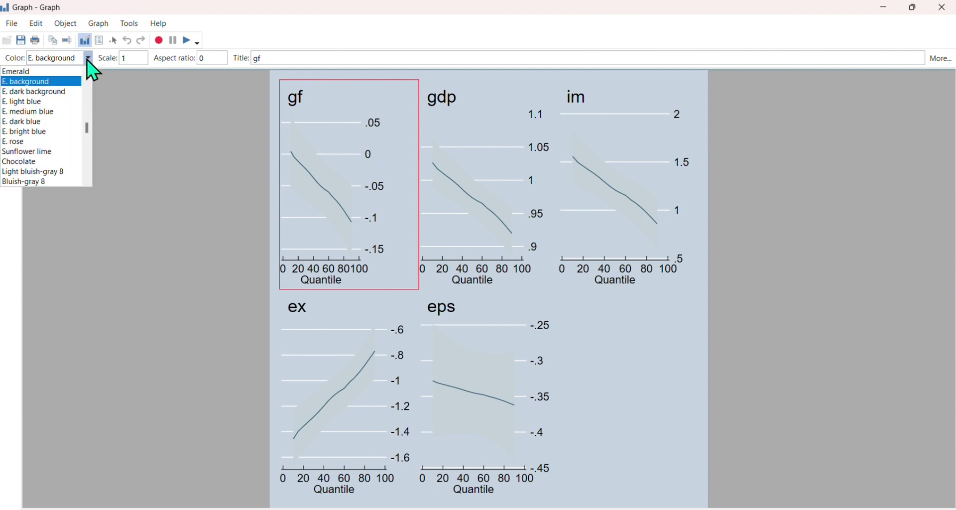
pyautogui.moveTo(88, 127); pyautogui.dragTo(88, 74)
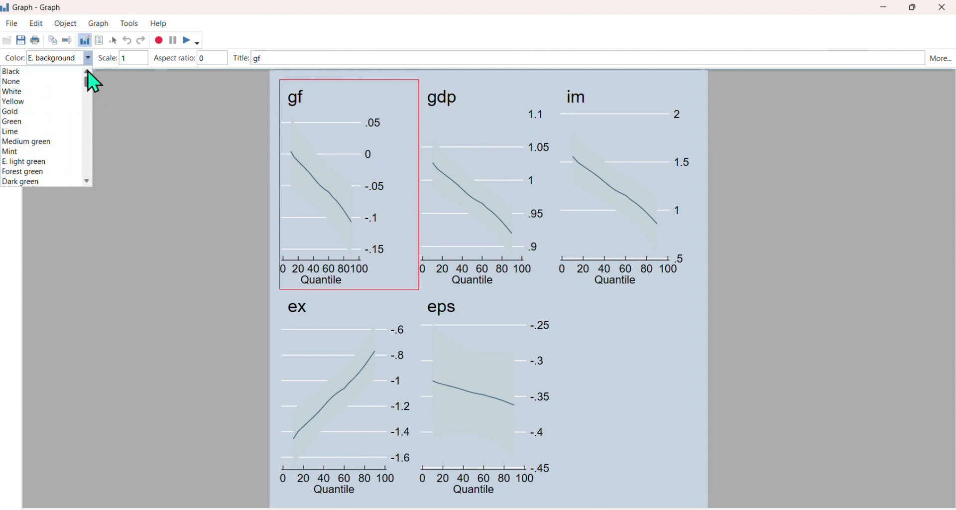
pyautogui.click(45, 92)
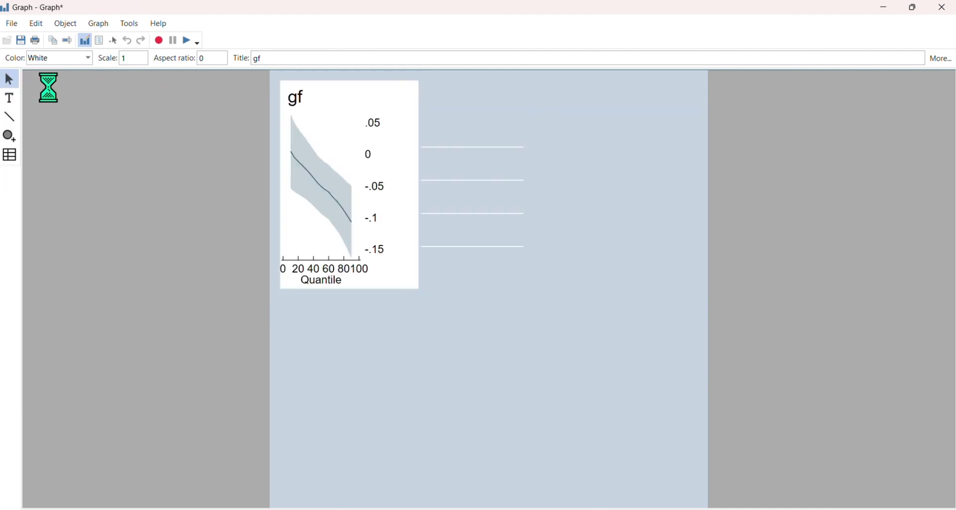
# Select the gdp plot in the combined quantile graph.
pyautogui.click(482, 93)
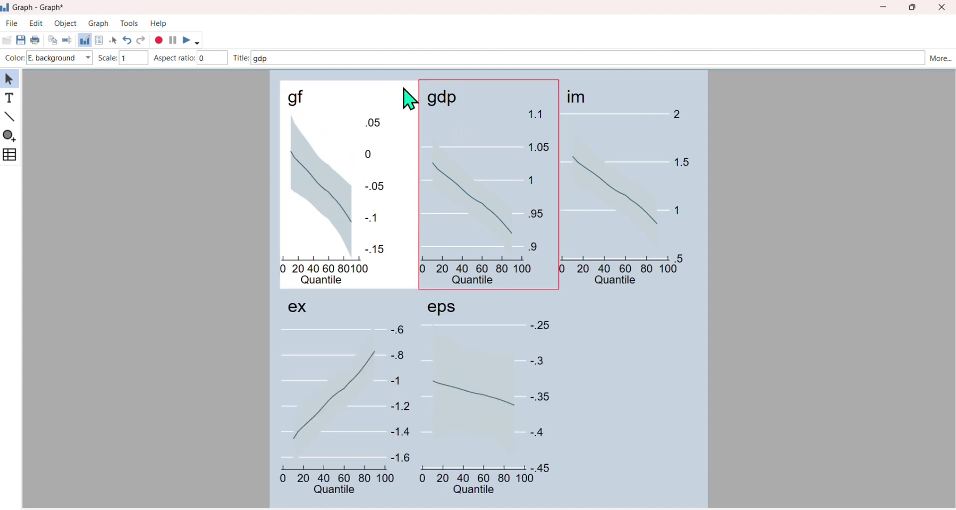